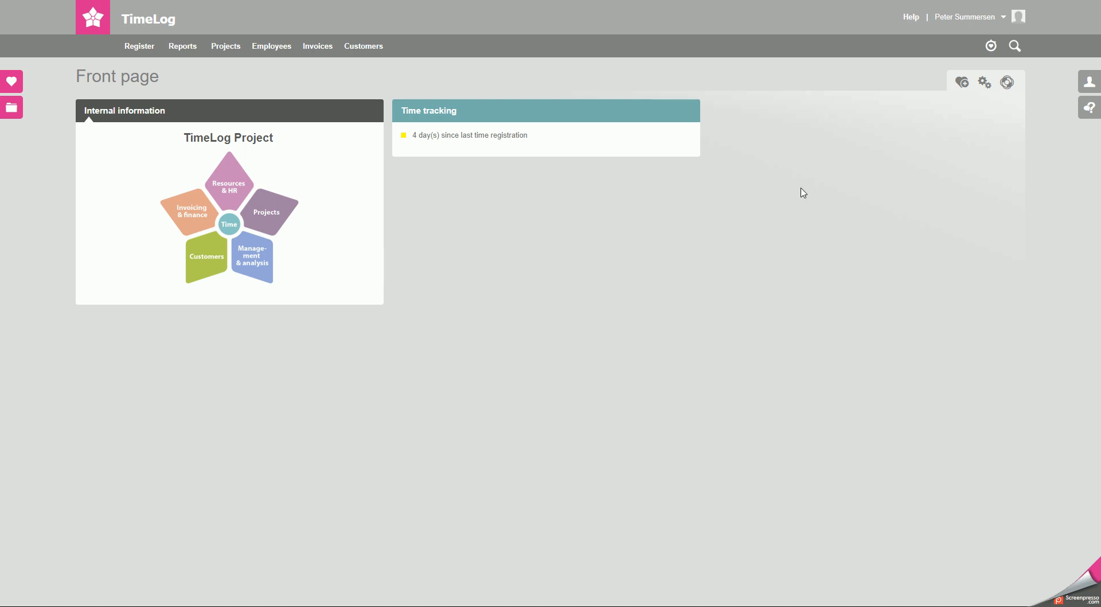
# Open the Hourly rates page in the Finance section of system administration.
pyautogui.click(969, 17)
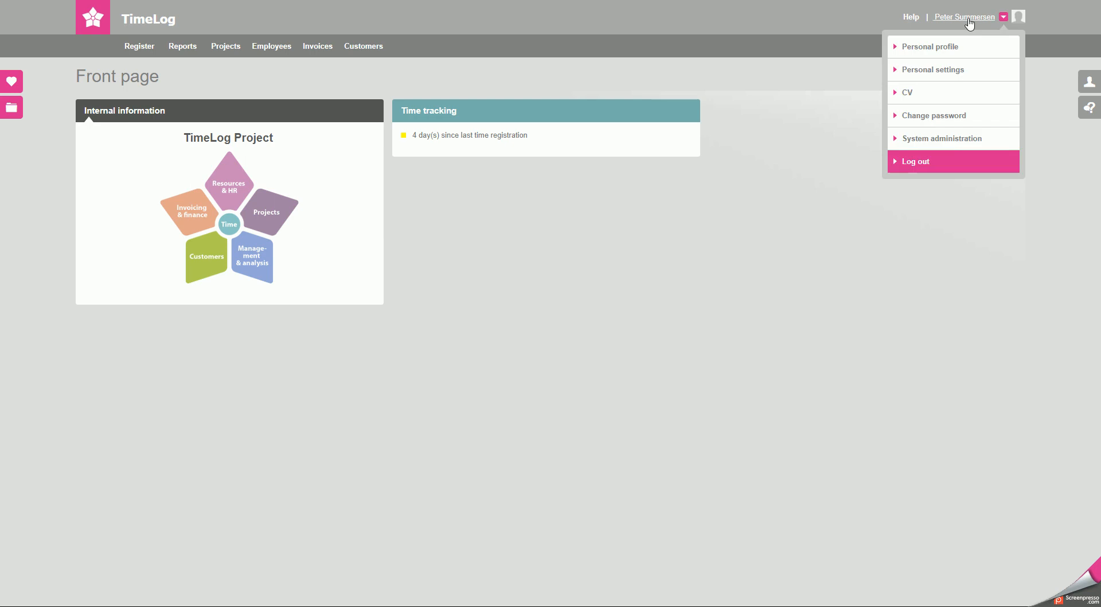
pyautogui.click(955, 137)
pyautogui.click(150, 202)
pyautogui.click(159, 152)
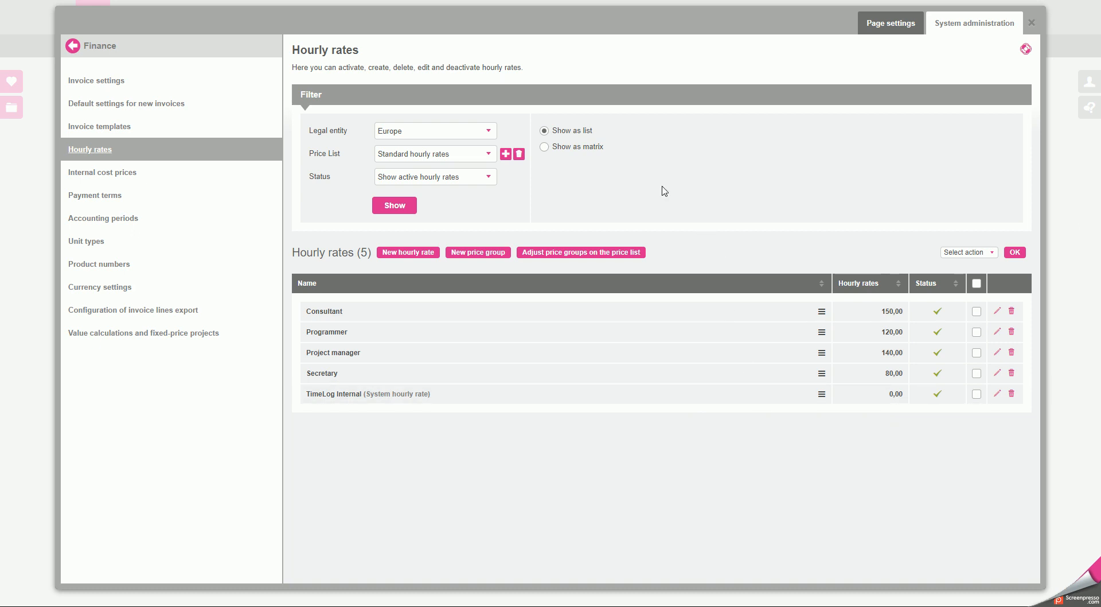
# Show the active hourly rates of the New Customer price list, and close system administration after reviewing them.
pyautogui.click(462, 156)
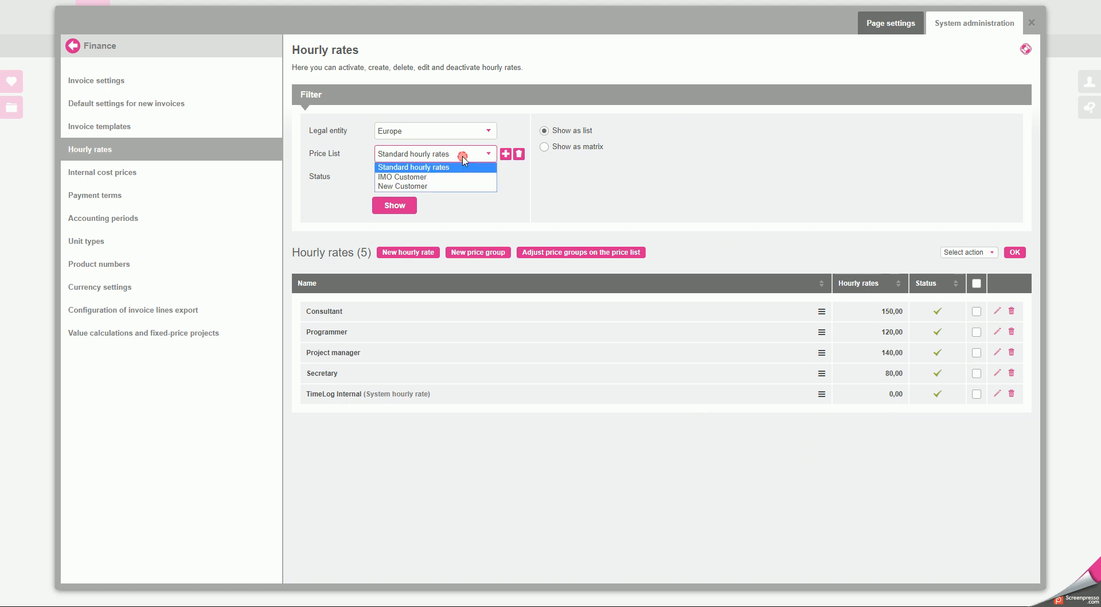
pyautogui.click(438, 187)
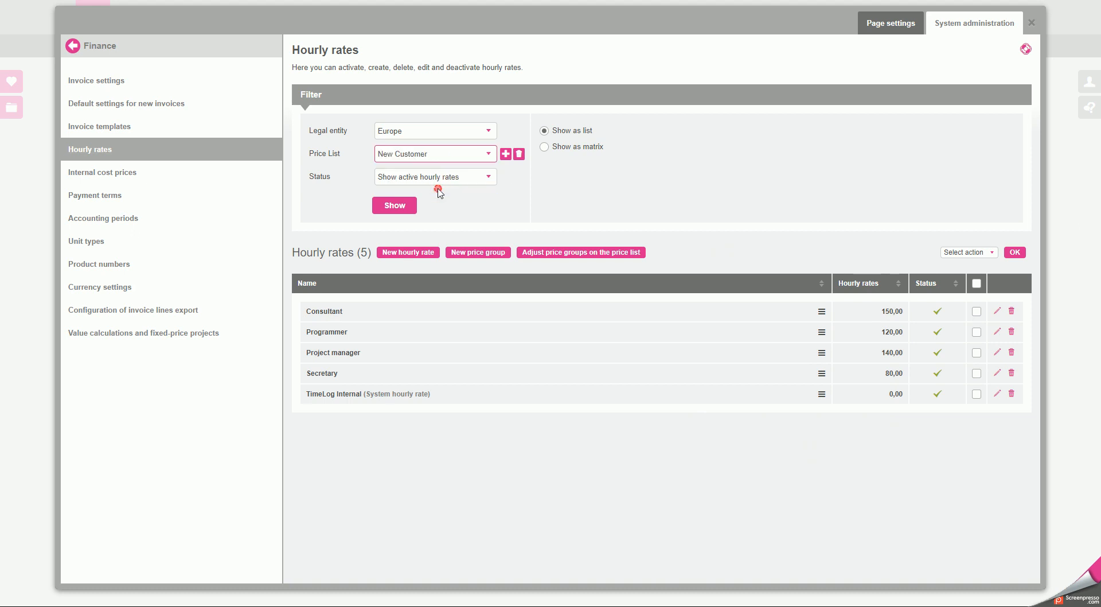
pyautogui.click(414, 210)
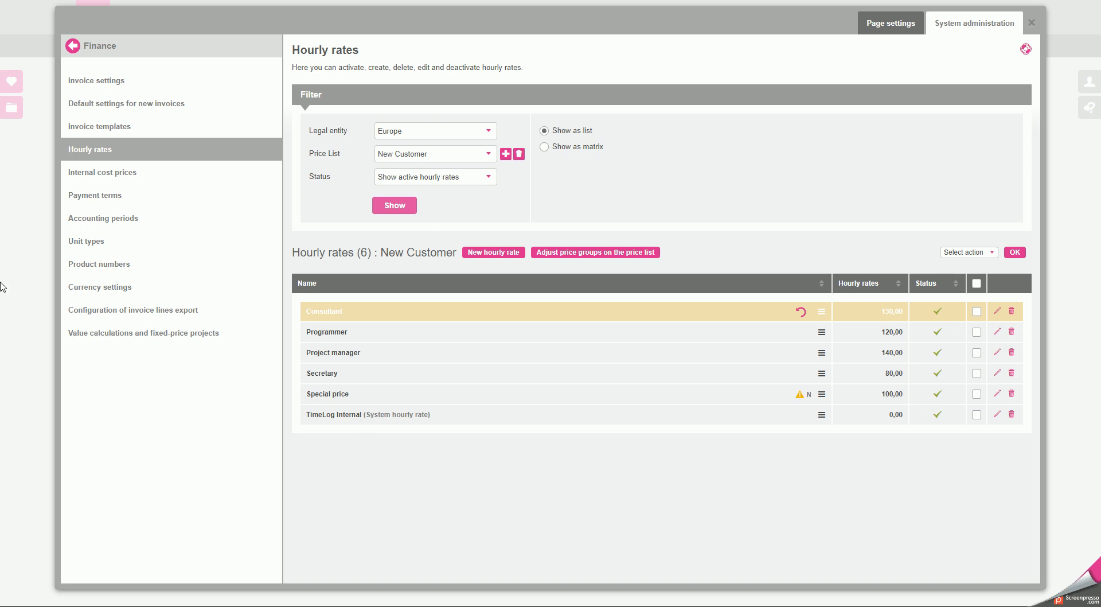
pyautogui.click(31, 256)
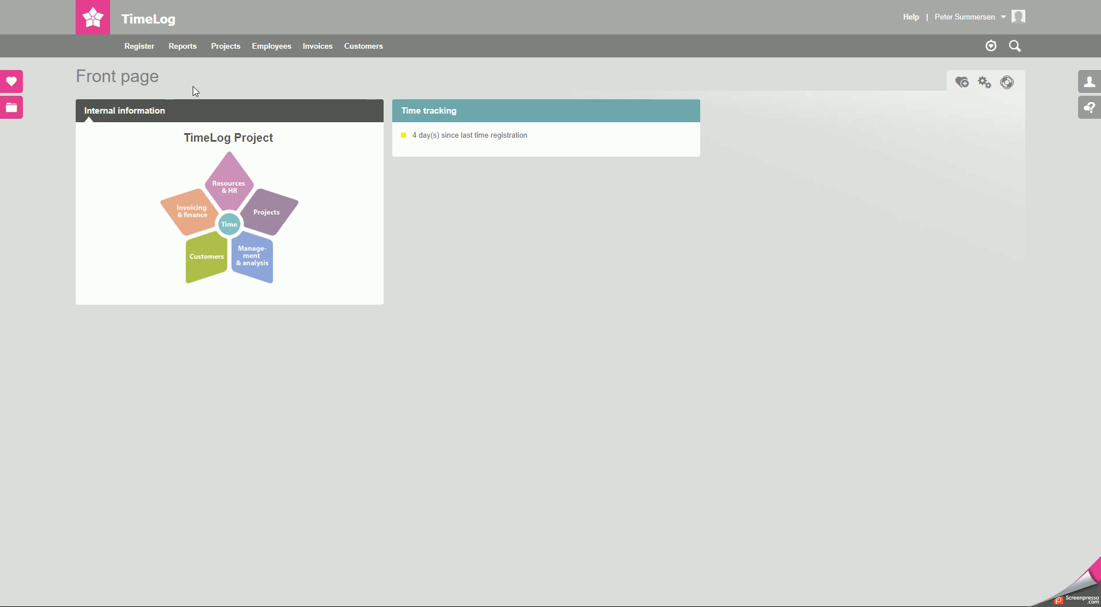
# Create a project named "New project" for the customer New Customer, keeping the standard time and material contract.
pyautogui.moveTo(227, 48)
pyautogui.click(241, 192)
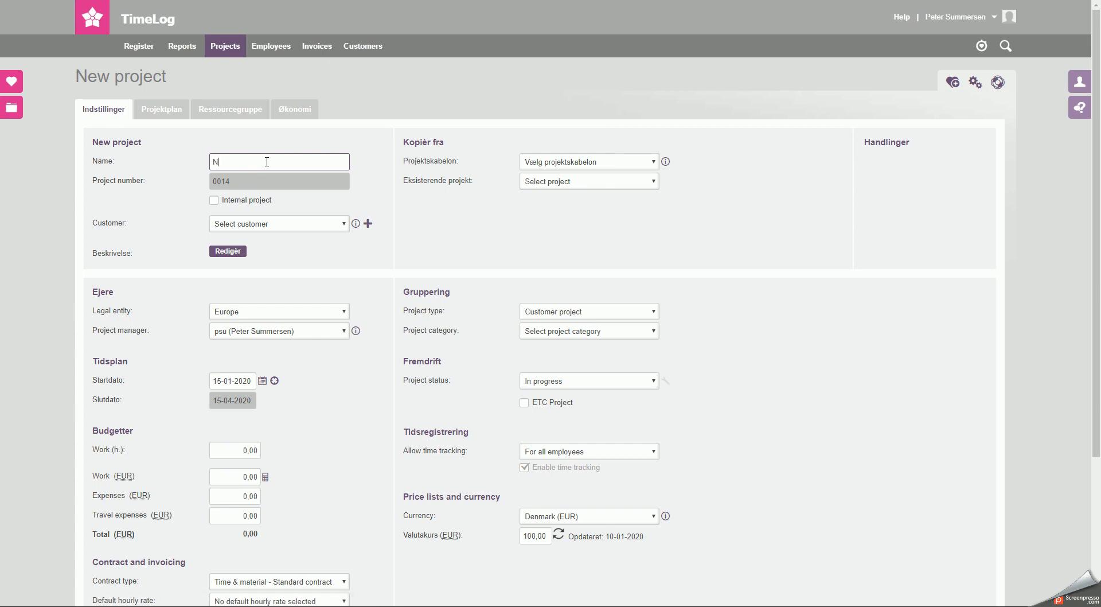
pyautogui.write('New project')
pyautogui.click(271, 182)
pyautogui.click(293, 224)
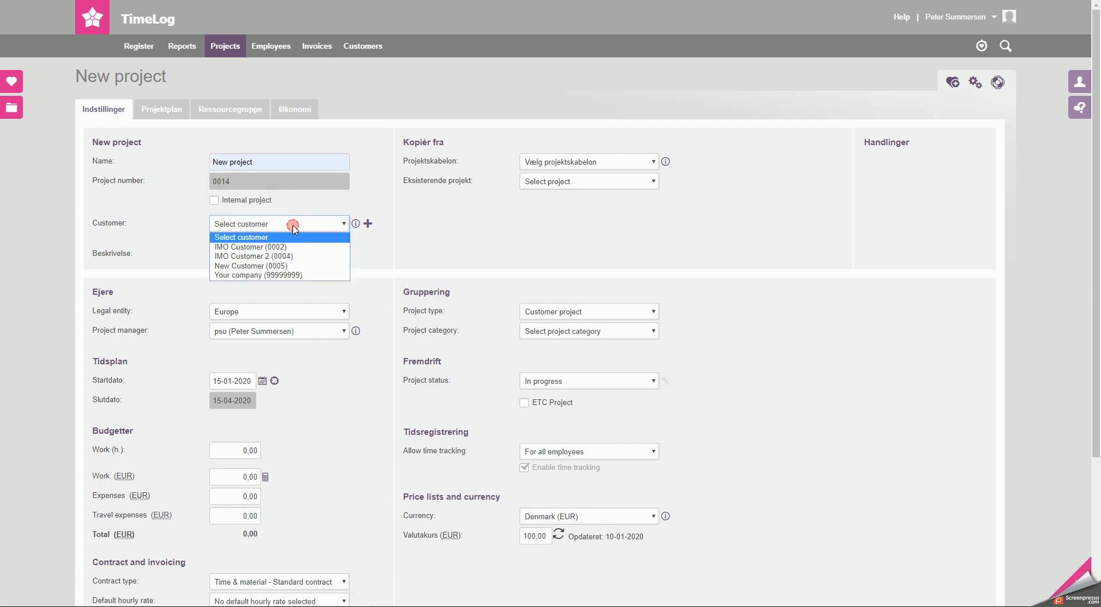
pyautogui.click(280, 267)
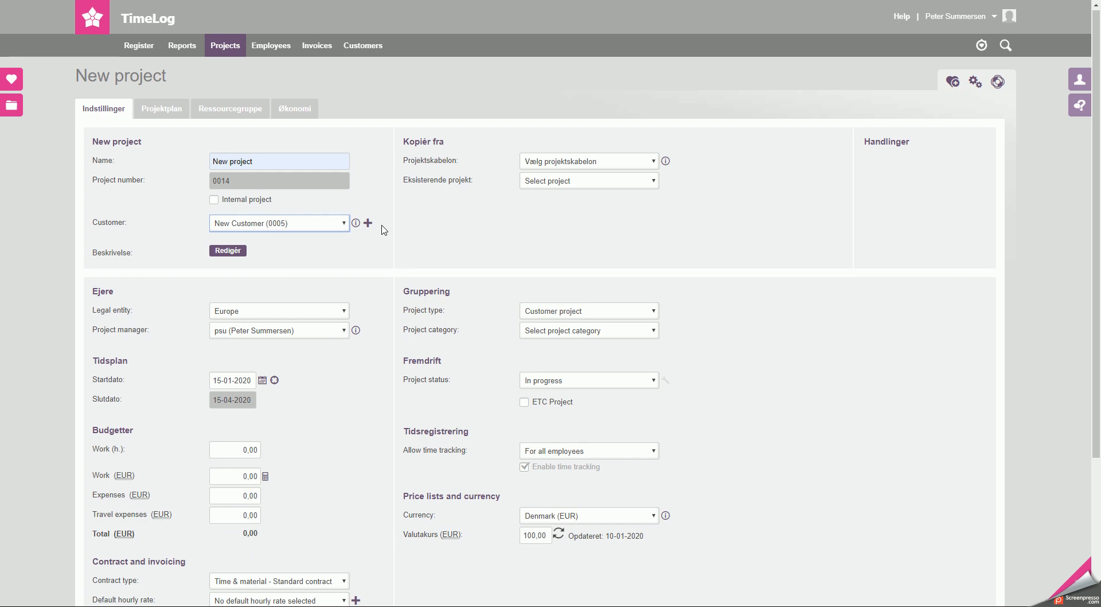
pyautogui.scroll(-3, 381, 225)
pyautogui.click(117, 523)
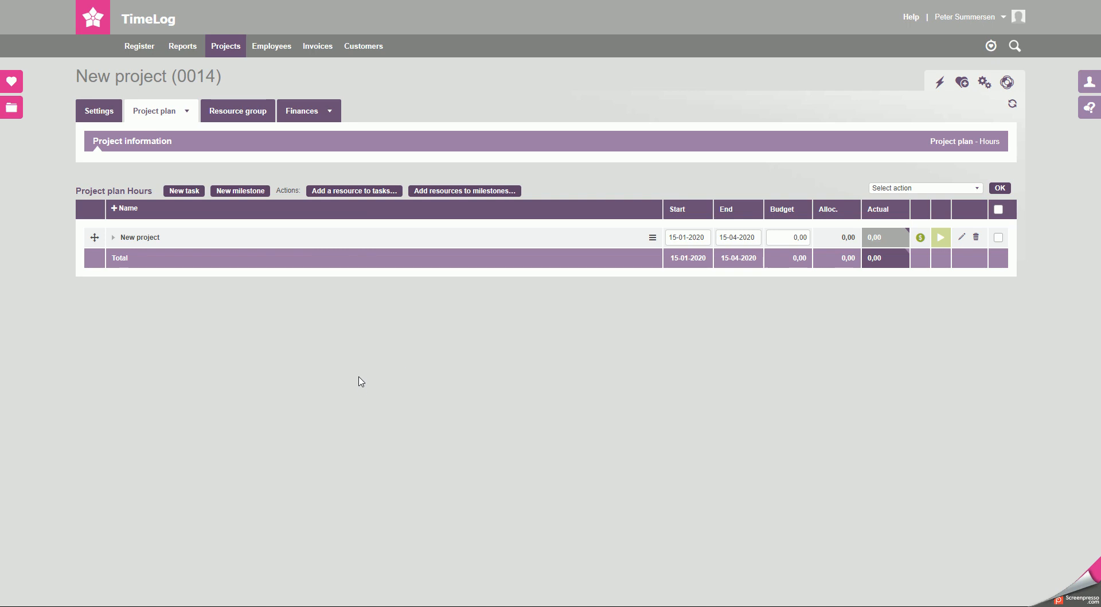
# Open the project's contracts and examine the names, amounts and types of the standard contract's hourly rates.
pyautogui.click(318, 112)
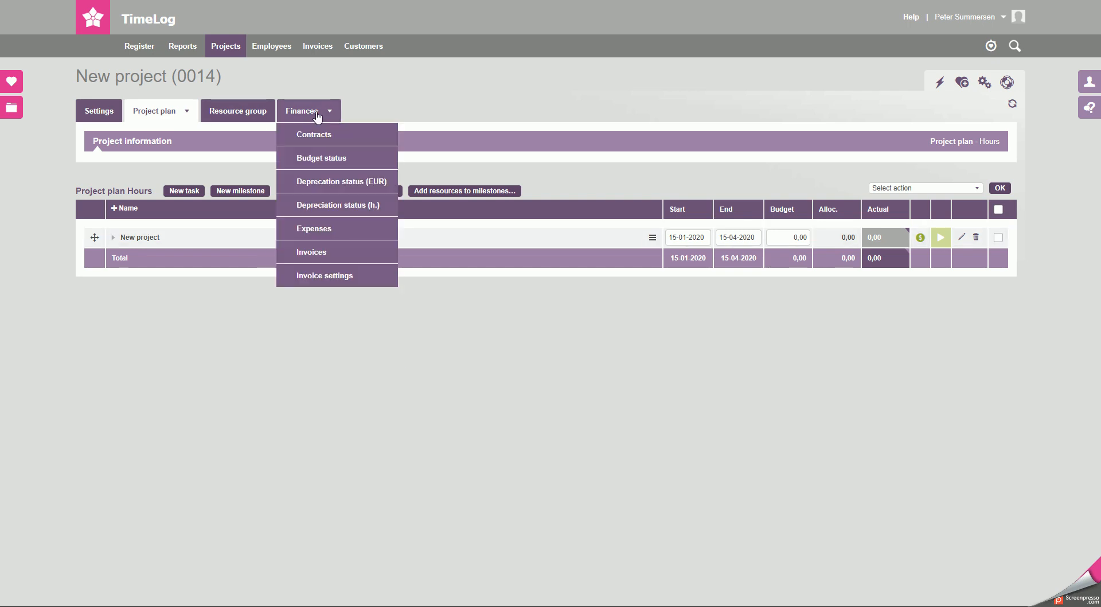
pyautogui.click(322, 134)
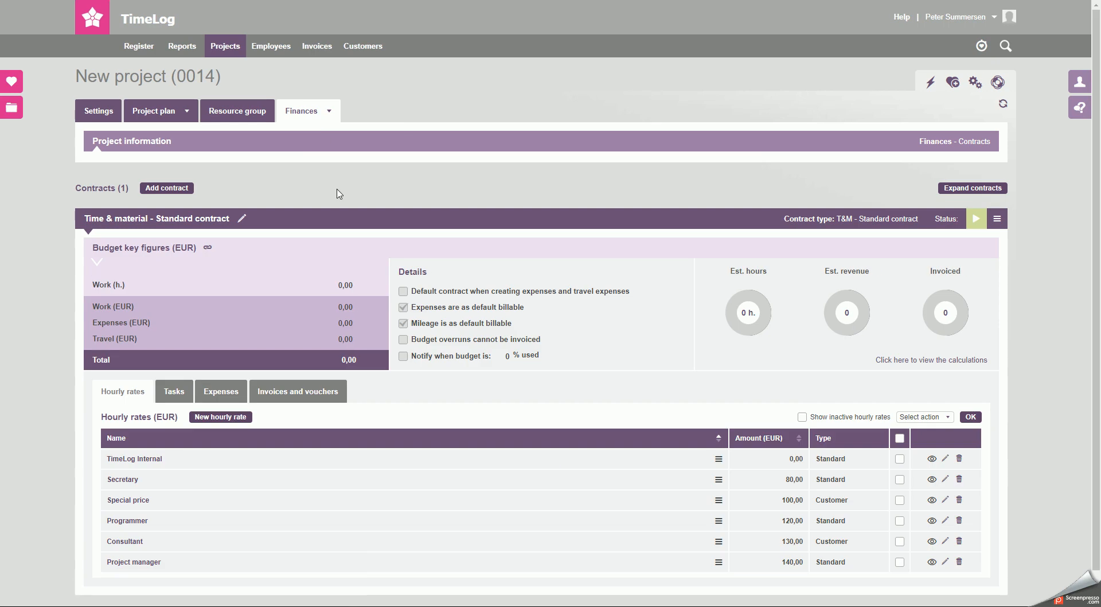
pyautogui.click(346, 224)
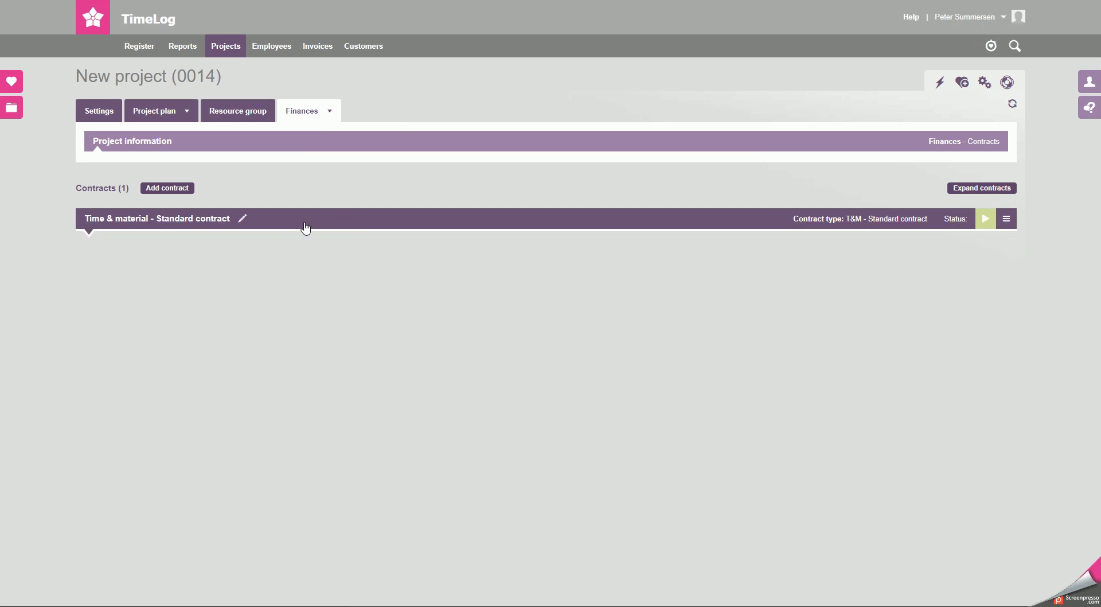
pyautogui.click(302, 227)
pyautogui.click(125, 365)
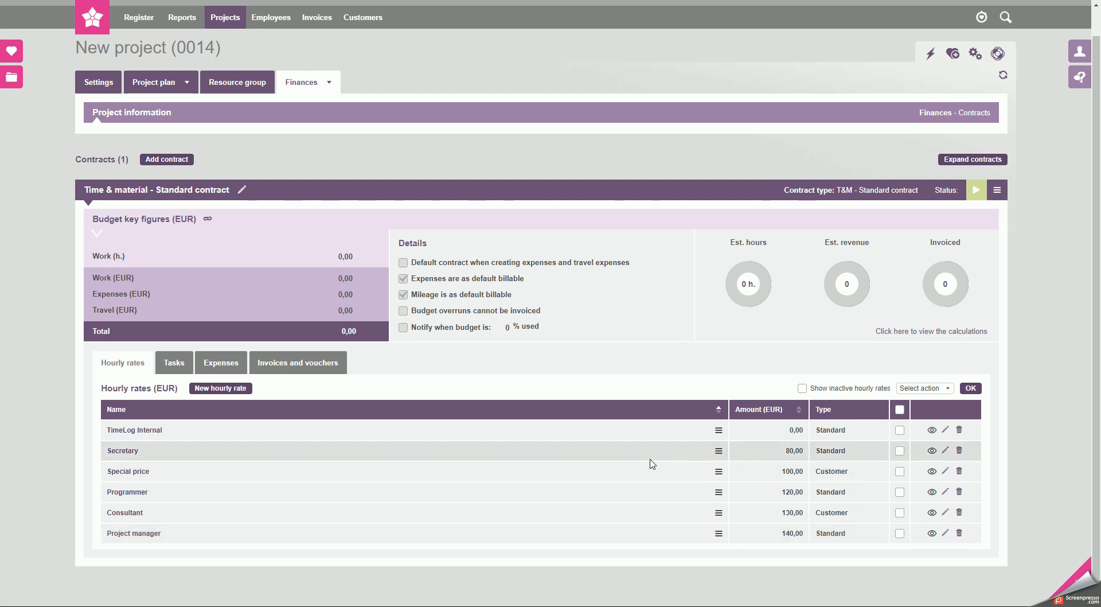
pyautogui.click(152, 453)
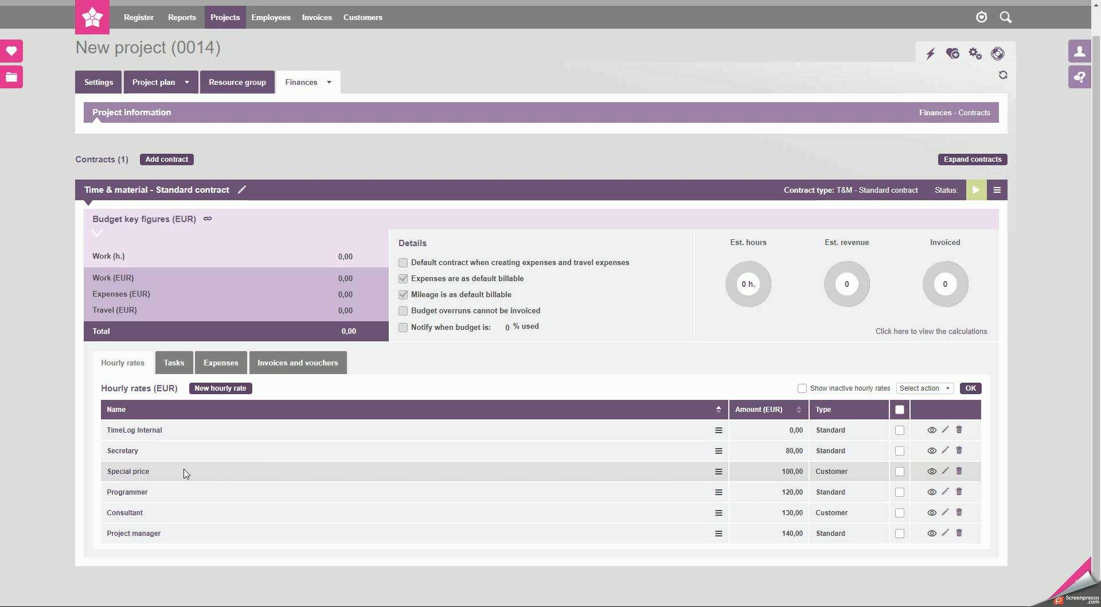
pyautogui.click(839, 470)
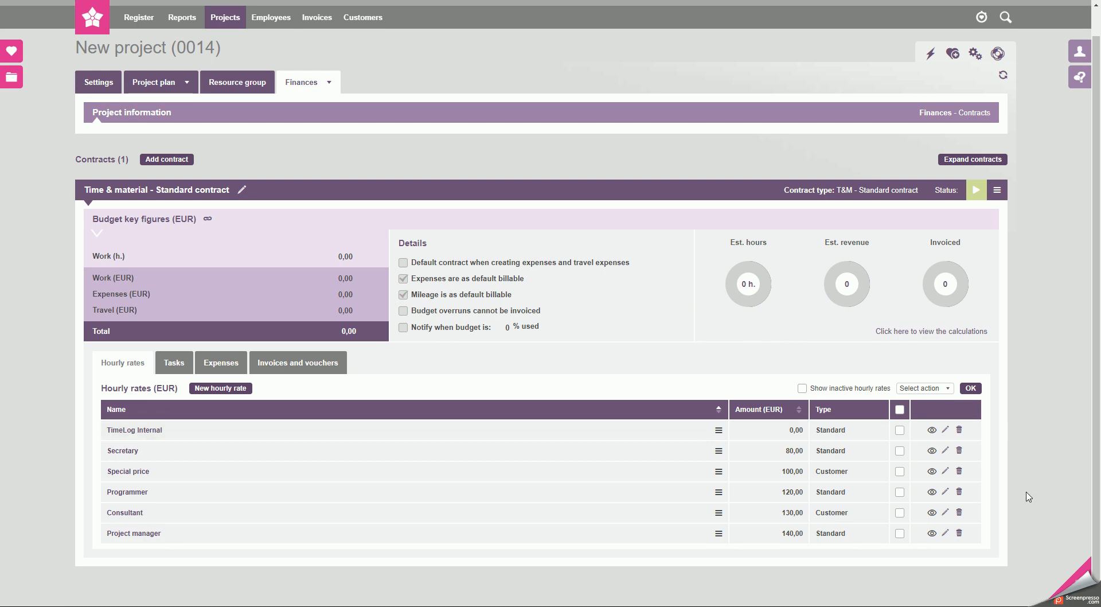
# Deactivate the Secretary hourly rate on the contract and set the Special price rate to 150 EUR.
pyautogui.click(932, 451)
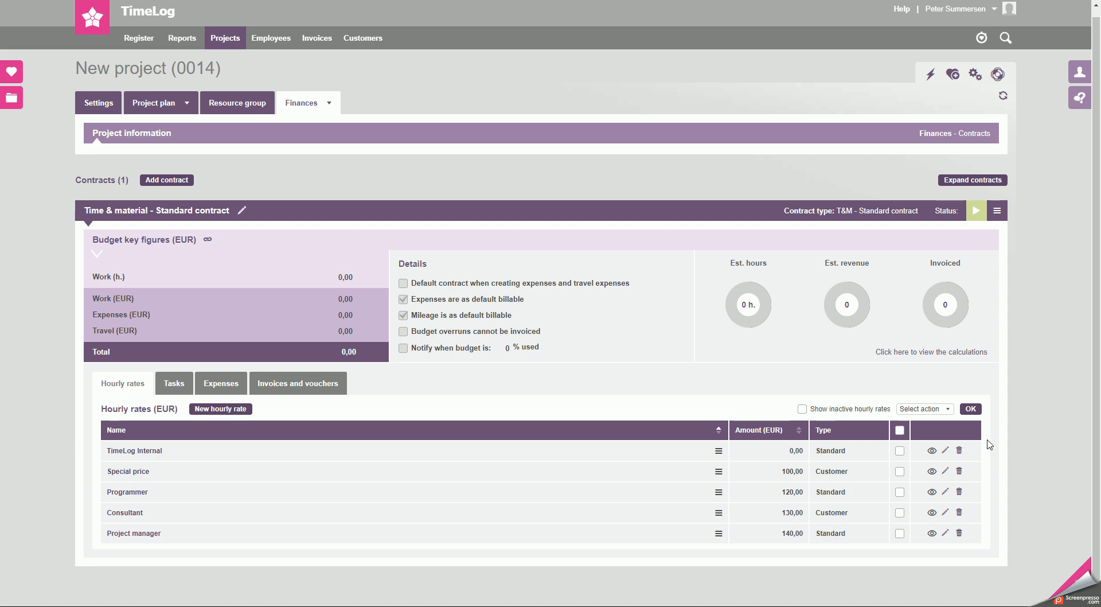
pyautogui.click(944, 472)
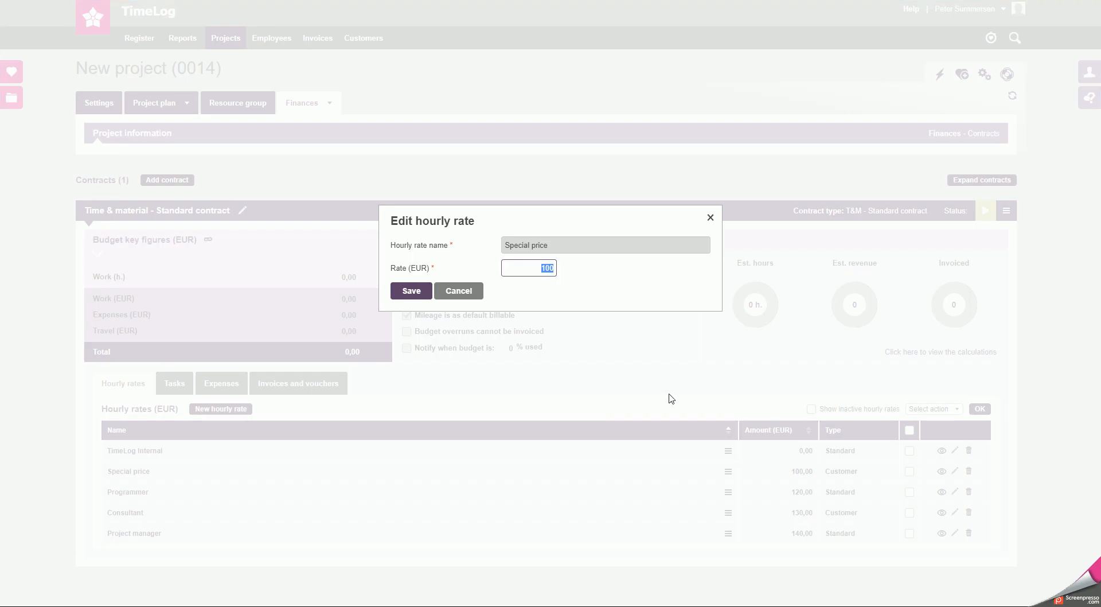
pyautogui.write('150')
pyautogui.click(411, 290)
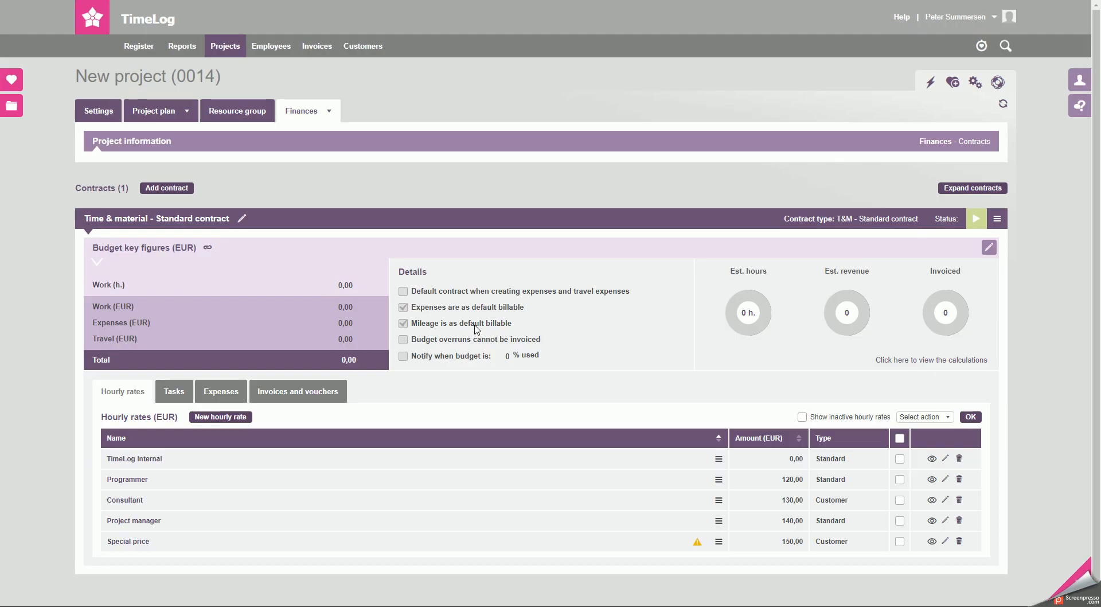
# Delete the Programmer hourly rate from the contract and add a project hourly rate named "Project" at 300 EUR.
pyautogui.click(958, 479)
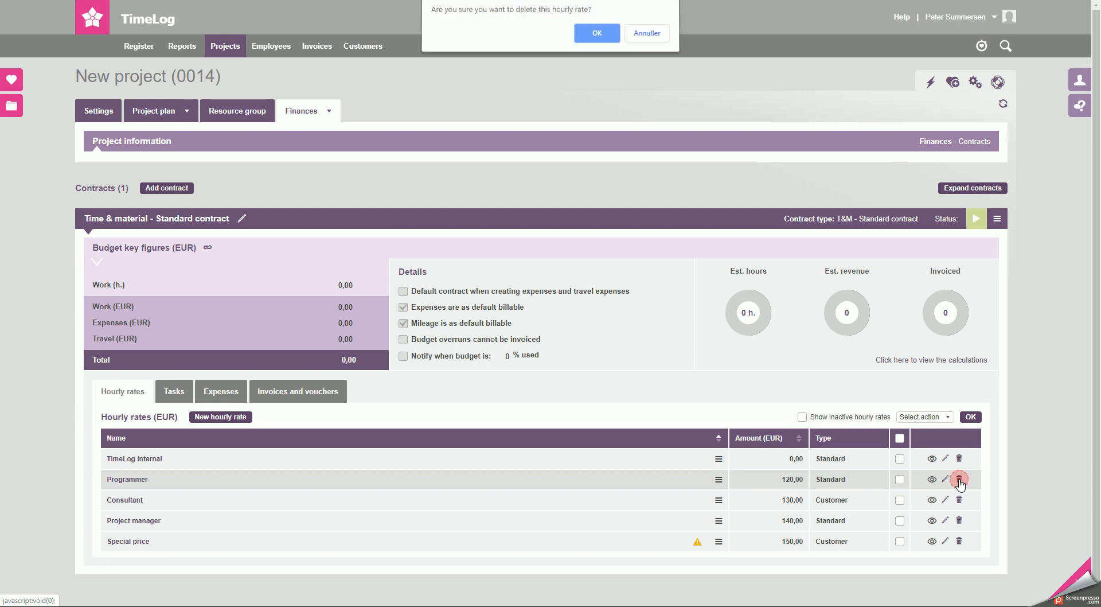
pyautogui.click(600, 38)
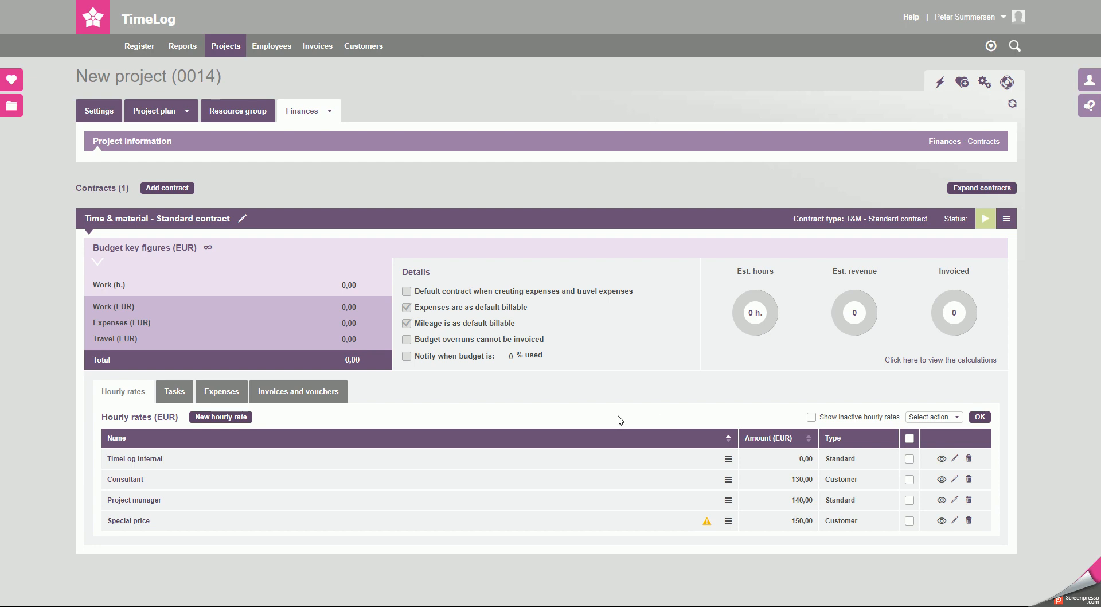
pyautogui.click(223, 419)
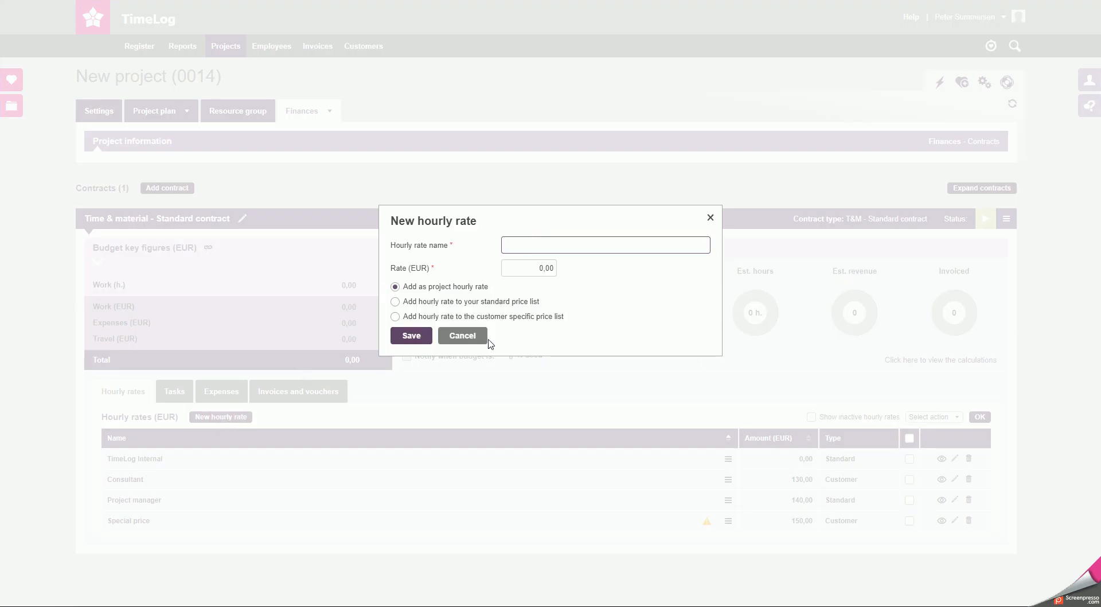
pyautogui.write('Project')
pyautogui.click(534, 268)
pyautogui.write('300')
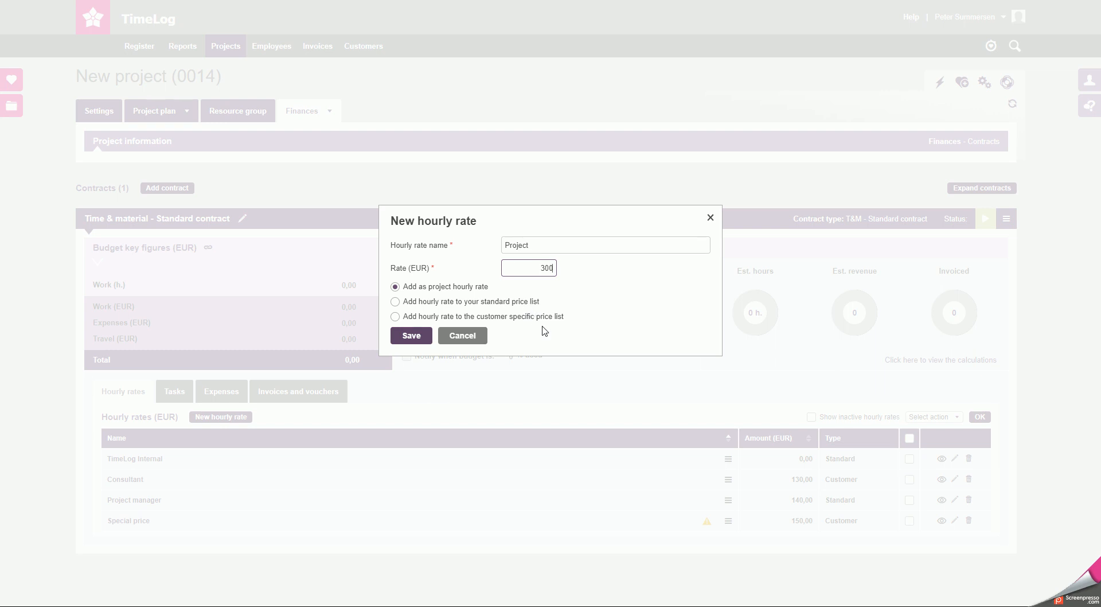
pyautogui.click(412, 337)
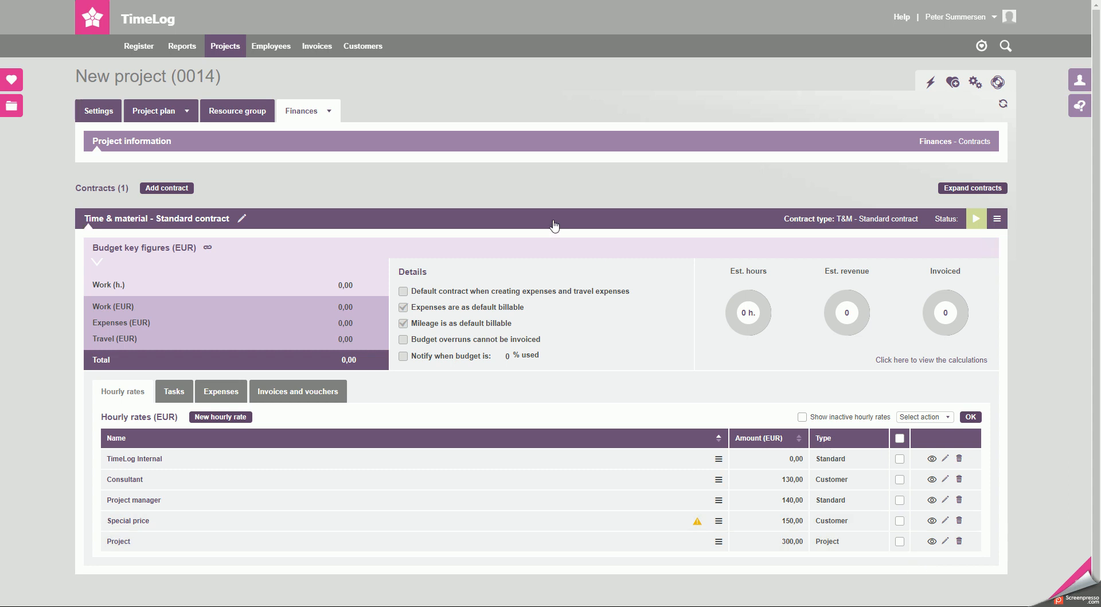
# Add an employee from the resource group to the New project task in the project plan, using the 150,00 Special price hourly rate.
pyautogui.click(182, 134)
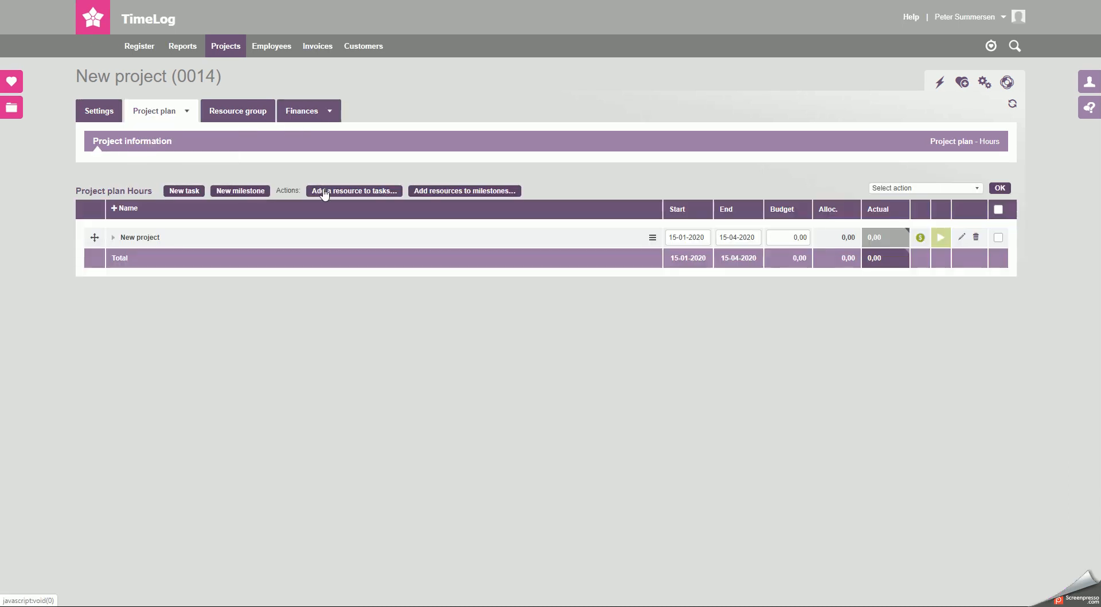
pyautogui.click(352, 193)
pyautogui.click(445, 79)
pyautogui.click(430, 101)
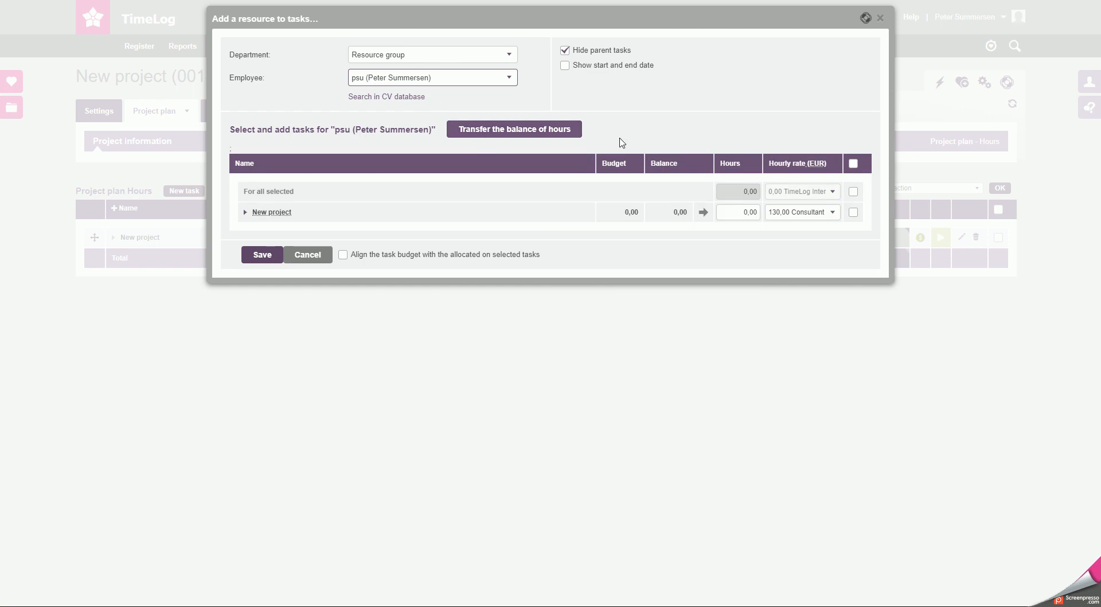
pyautogui.click(828, 213)
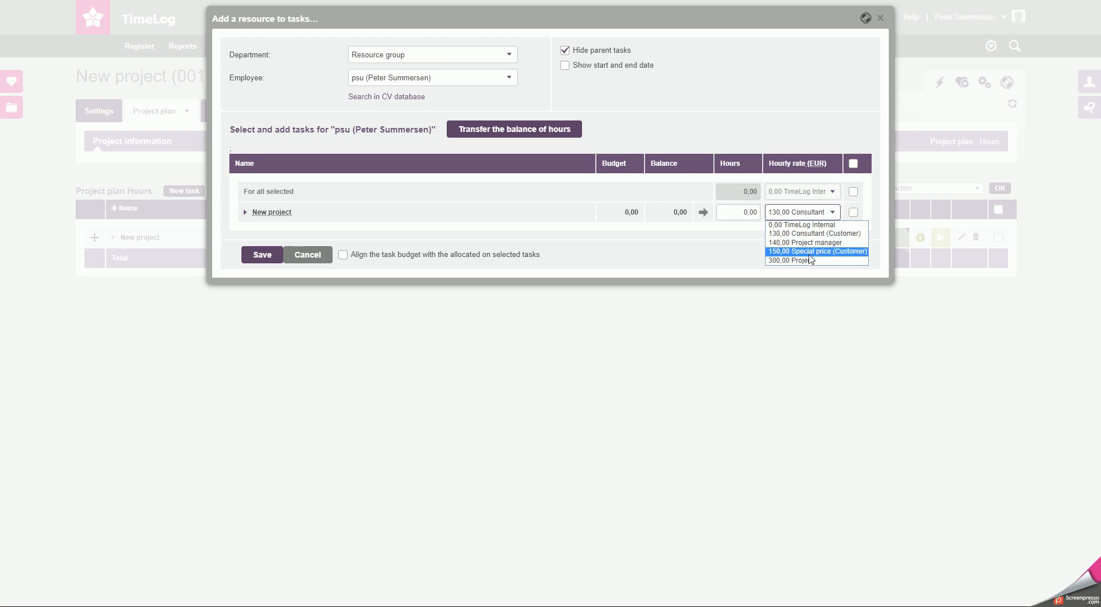
pyautogui.click(776, 252)
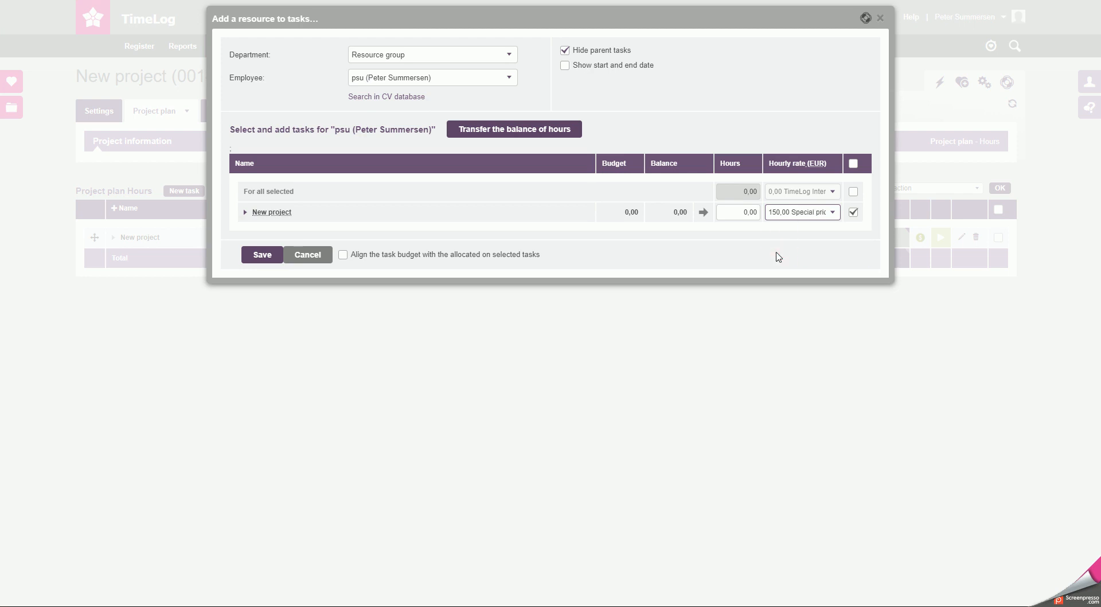
pyautogui.click(263, 255)
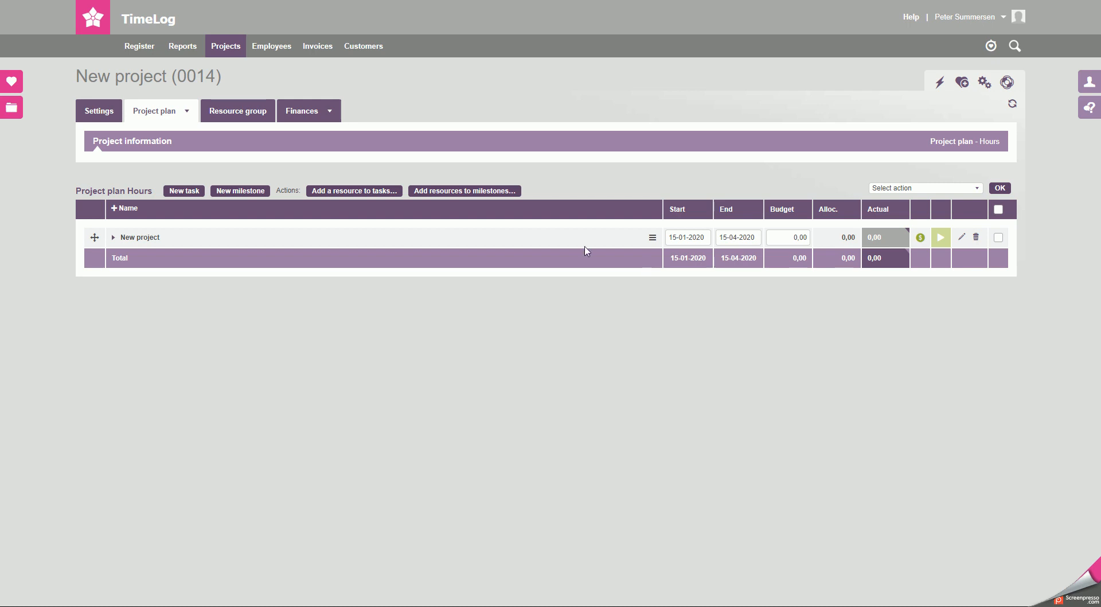
# Return to the project's contracts overview.
pyautogui.click(309, 111)
pyautogui.click(316, 134)
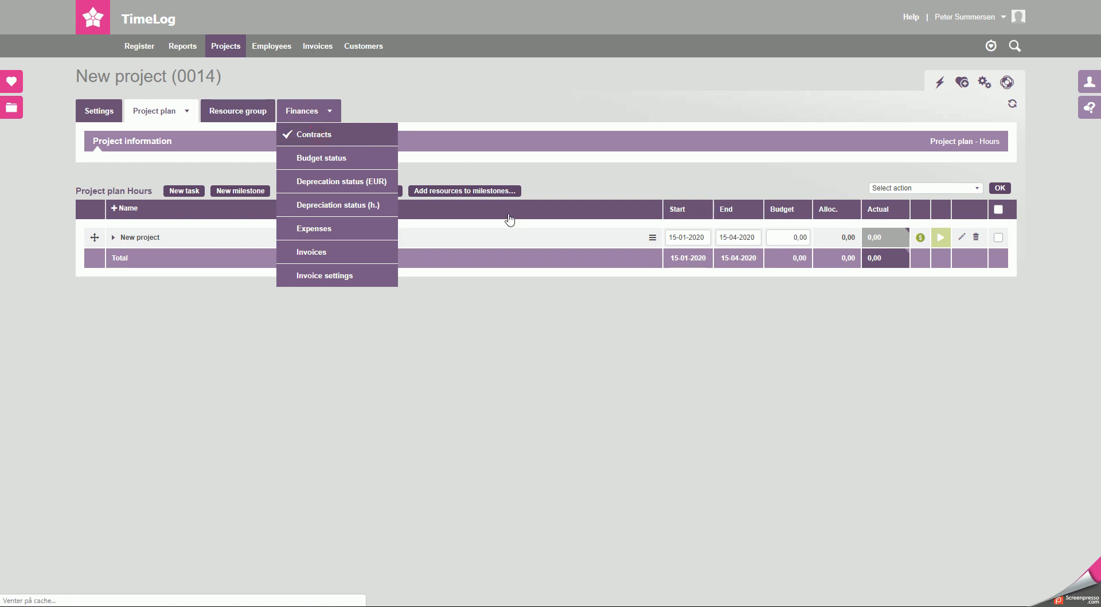